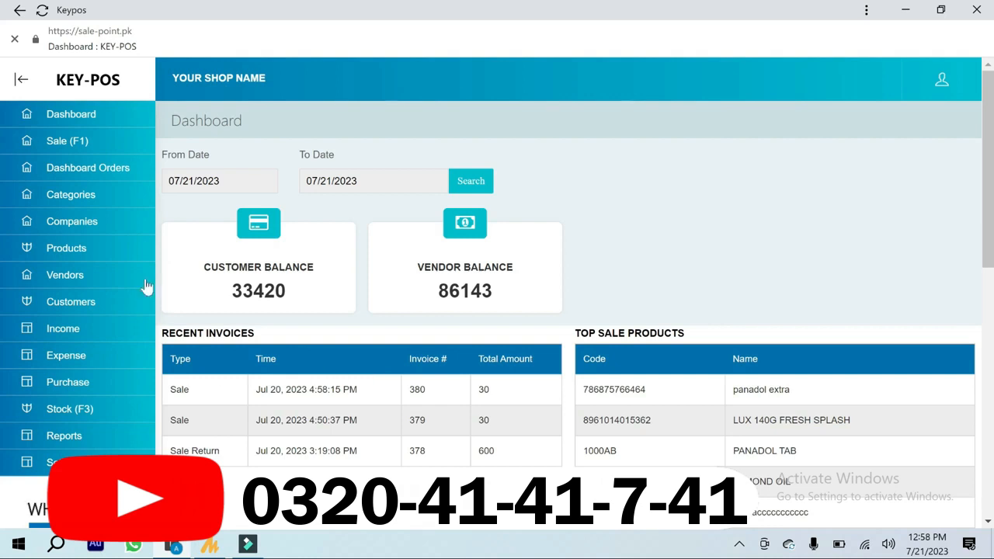
Search the product list for "panad", inspect the panadol extra entry, and clear the search.
left_click(98, 259)
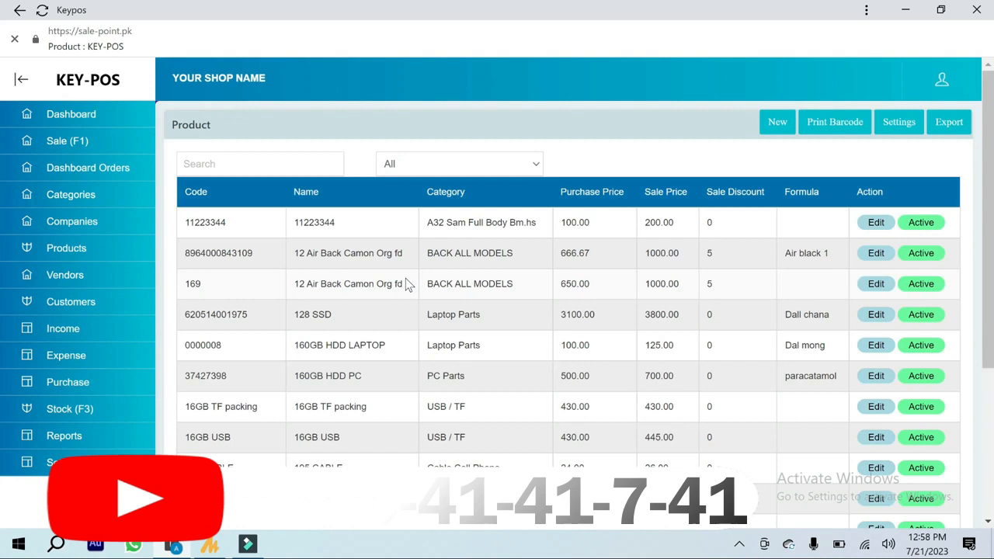
left_click(310, 167)
type("panad")
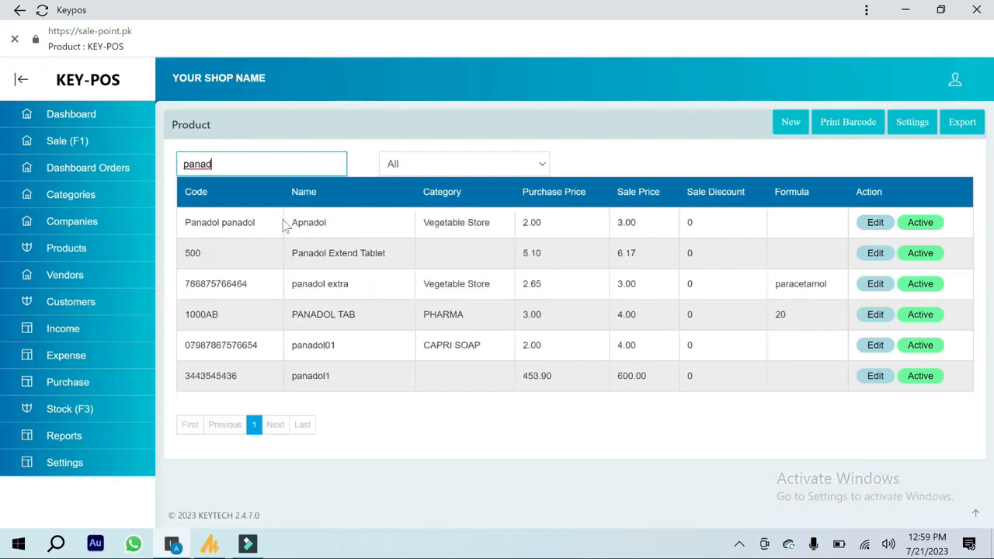
left_click(272, 227)
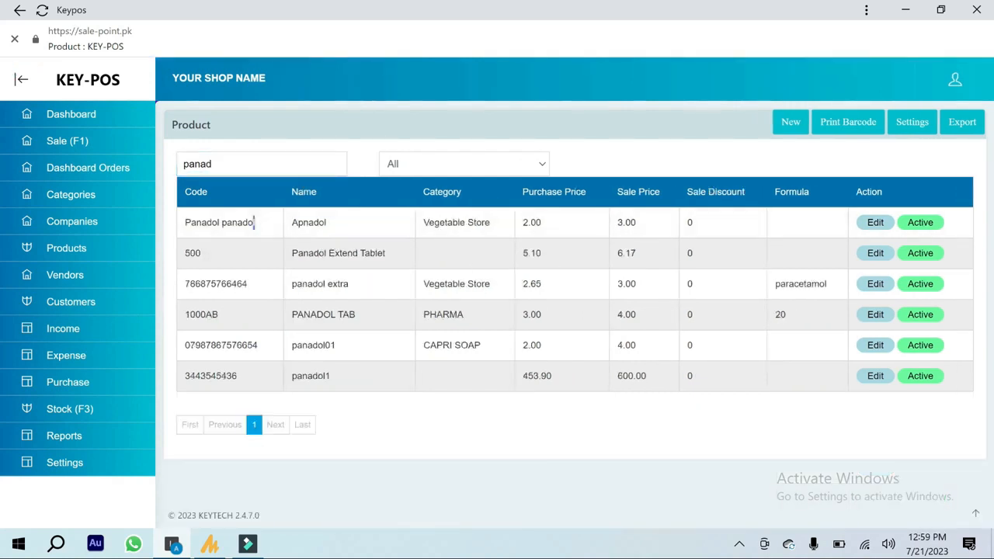
left_click_drag(355, 284, 295, 285)
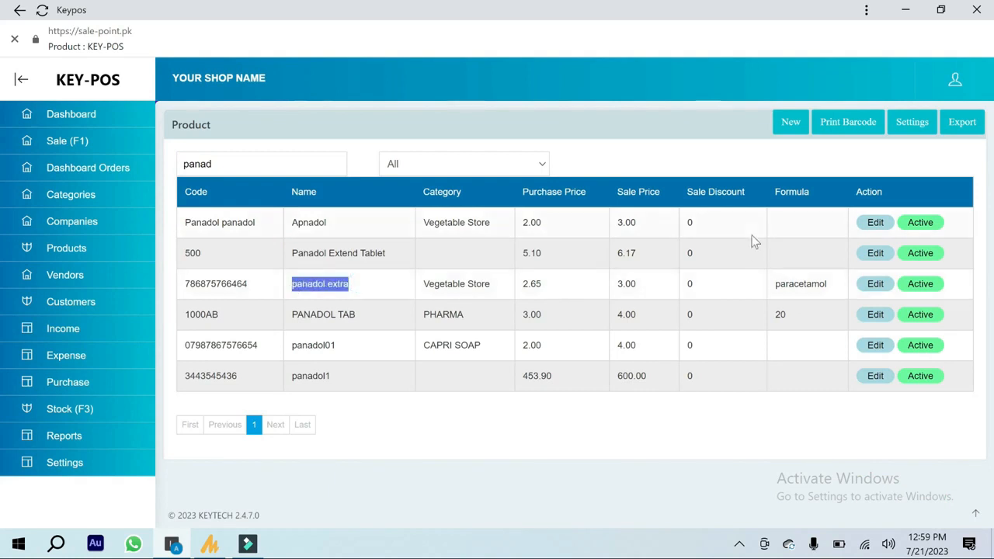
left_click_drag(251, 164, 184, 164)
key("BackSpace")
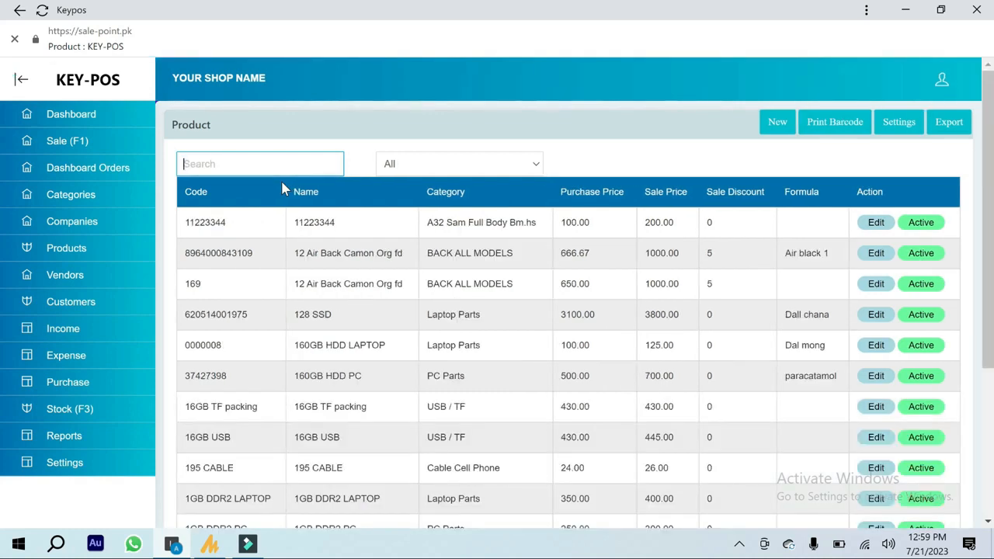
Start a new product with bar code 543632 and the name "panadol tab".
left_click(780, 129)
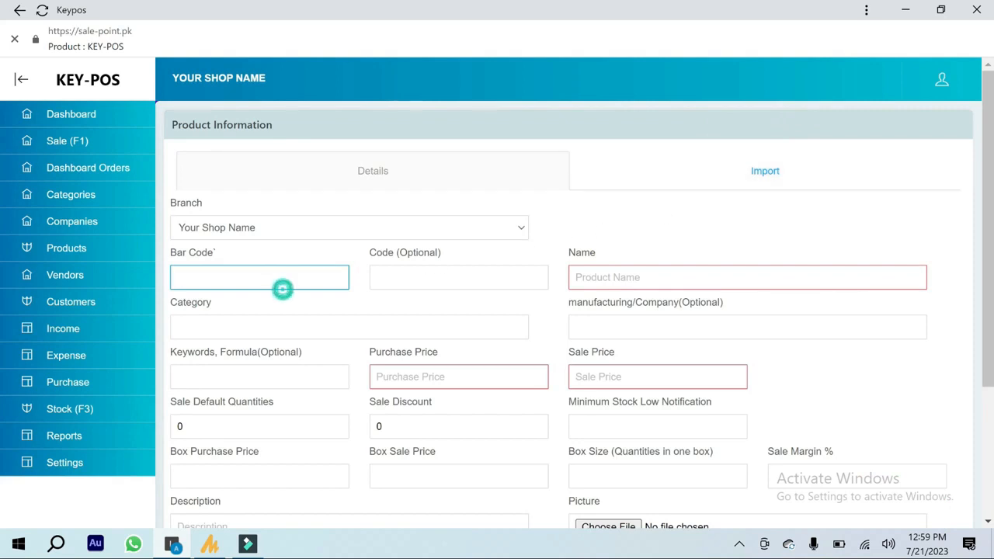
type("54")
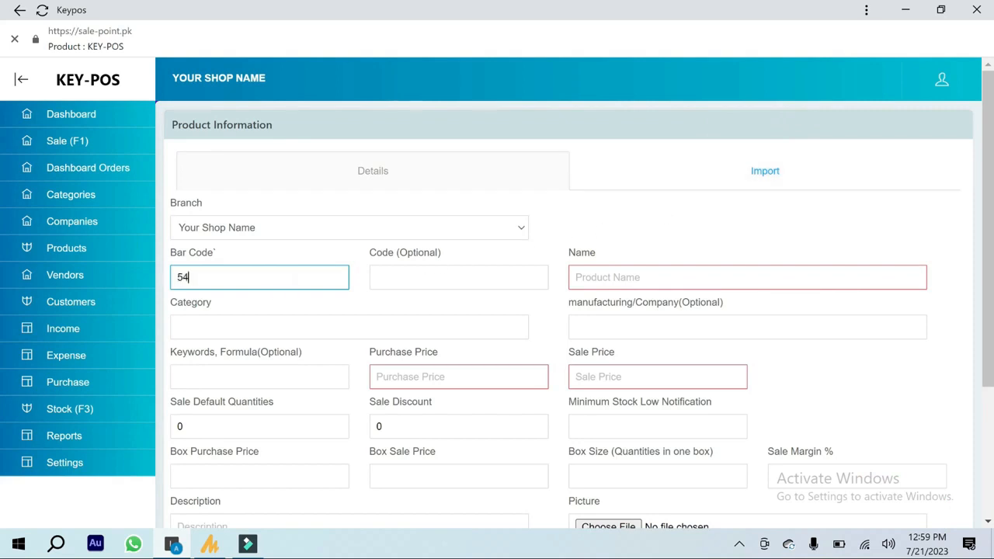
type("3632")
left_click(747, 278)
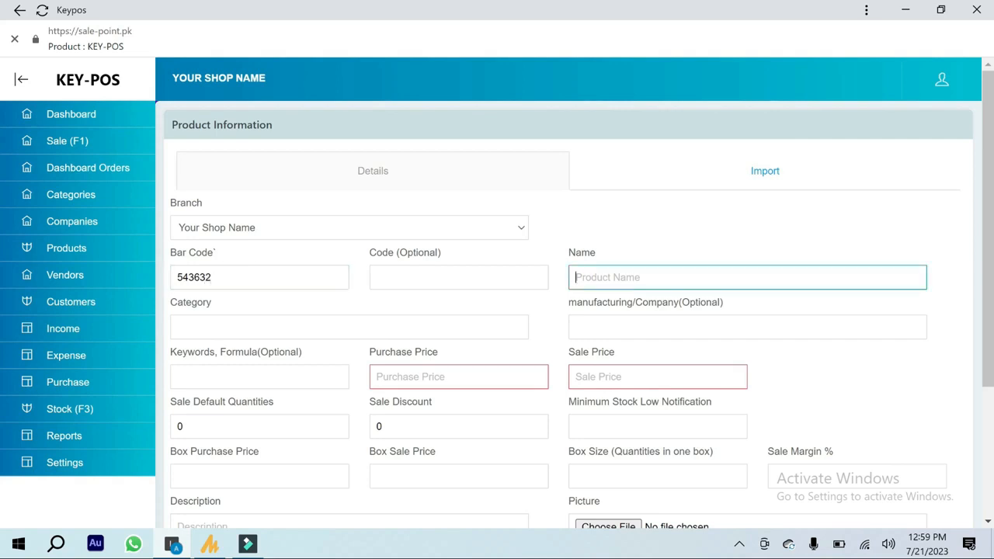
type("panadol tab")
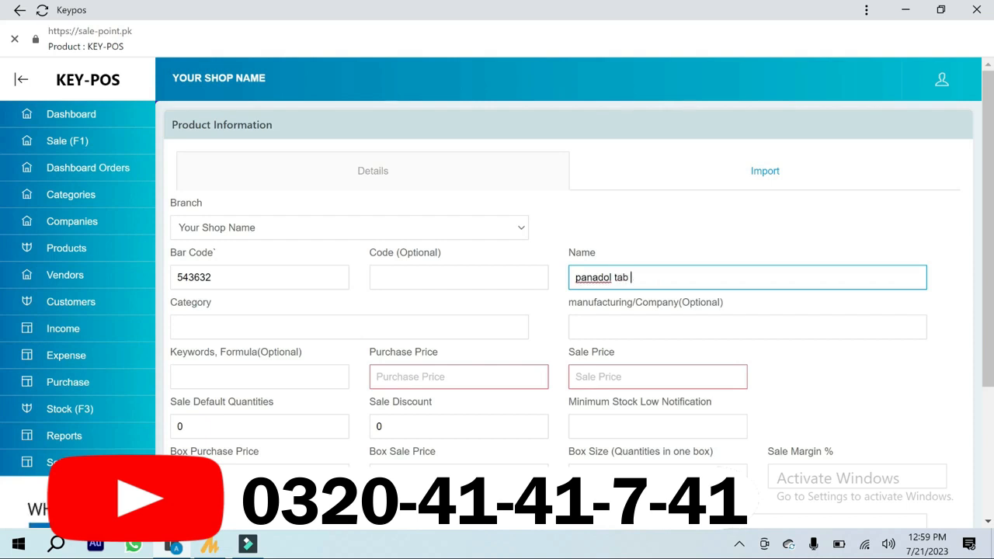
Look through the category suggestions matching "ta" and clear the category entry.
key("Tab")
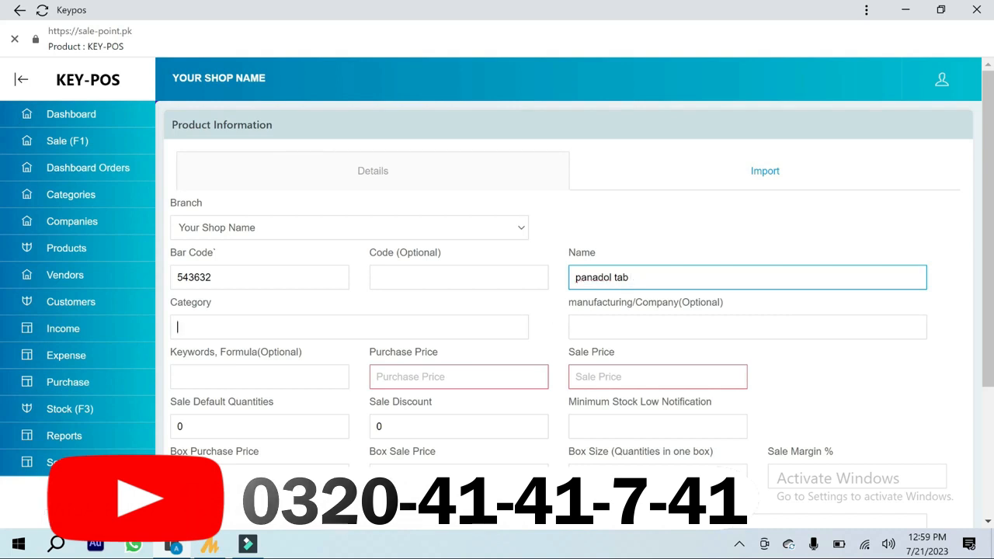
type("ta")
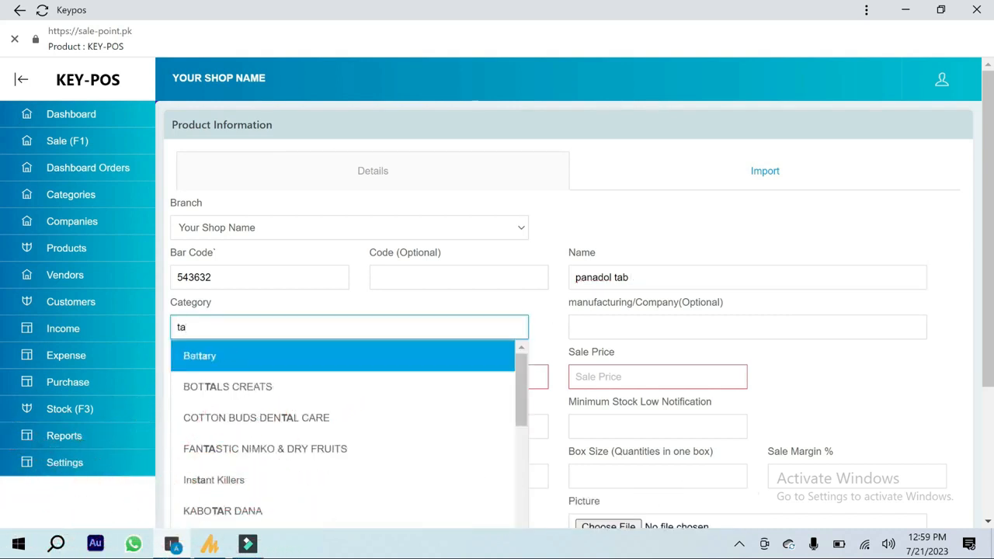
scroll(292, 432, "down", 3)
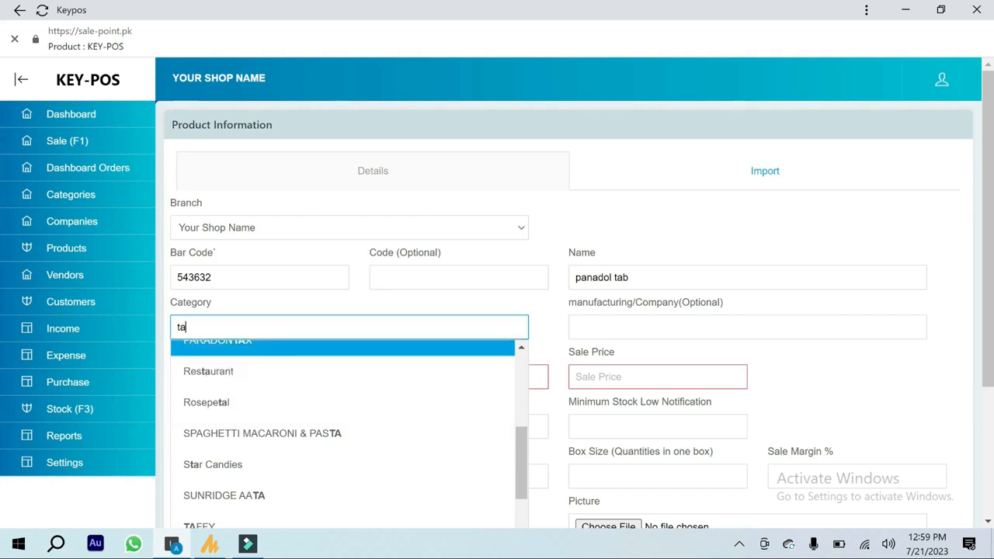
key("ctrl+a")
key("BackSpace")
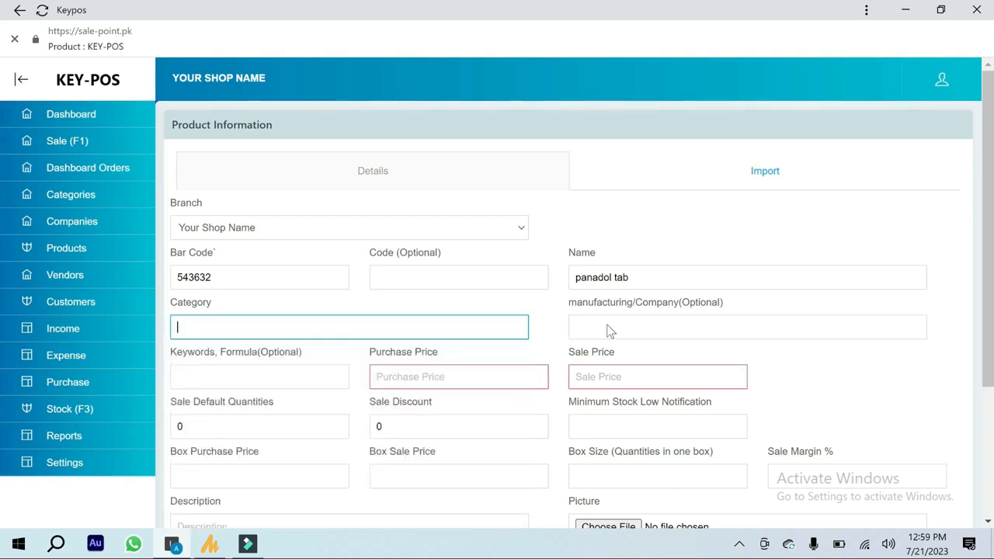
Browse the manufacturing/company options for the new product and close the list without choosing one.
key("Tab")
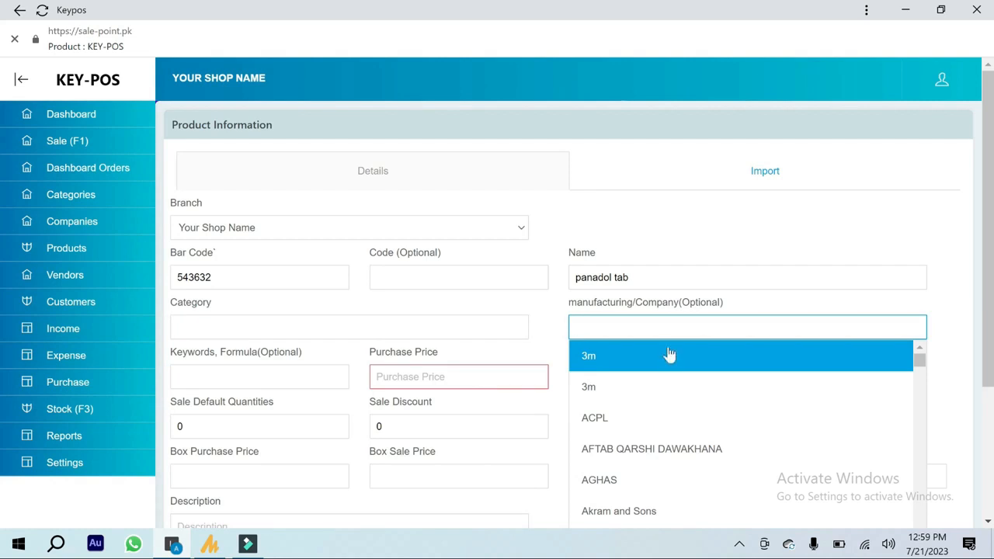
scroll(681, 421, "down", 2)
scroll(694, 446, "down", 1)
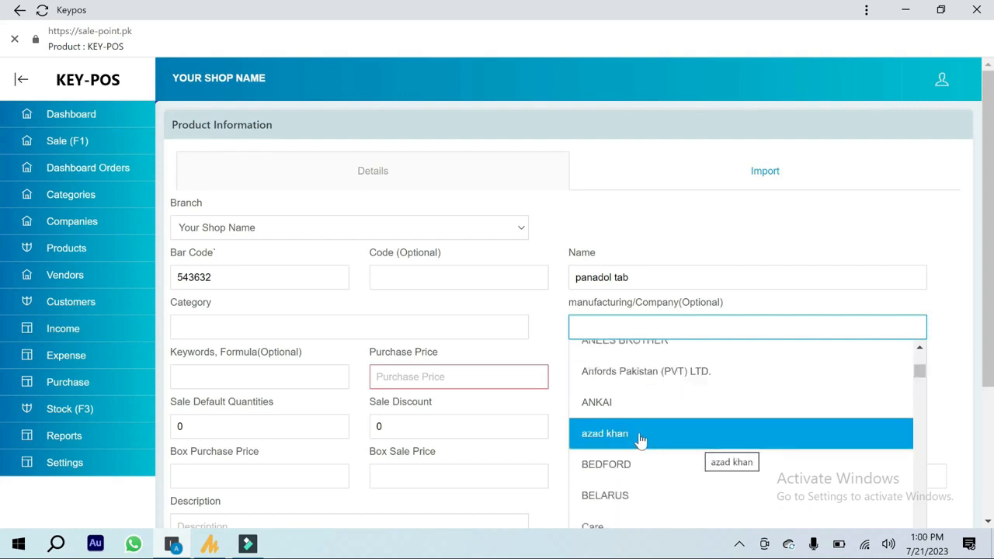
scroll(641, 442, "down", 2)
scroll(712, 444, "down", 1)
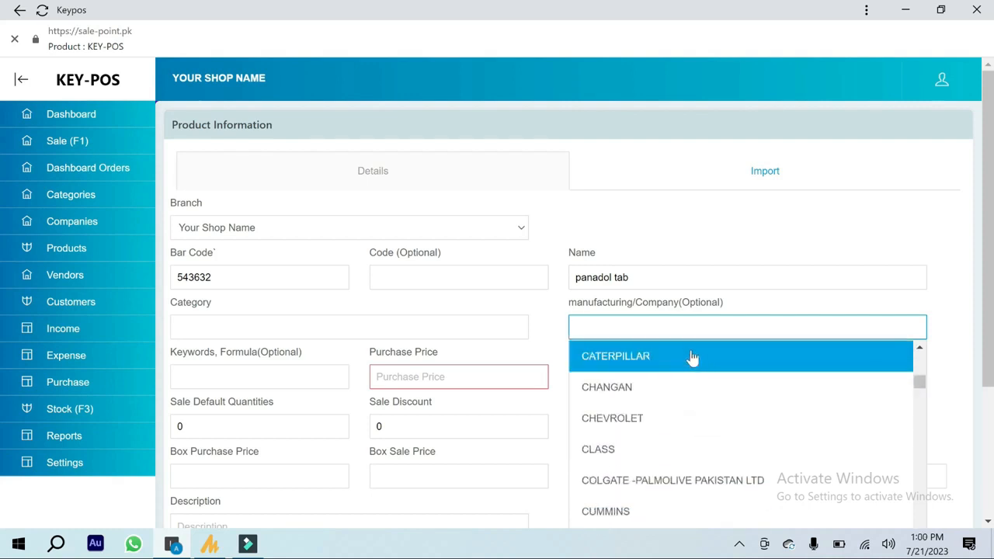
left_click(736, 306)
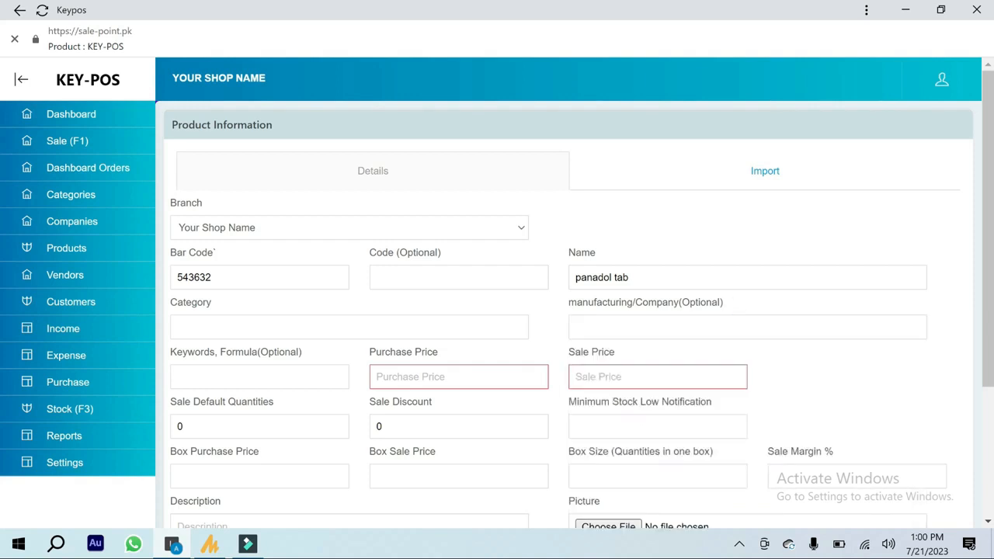
Examine the remaining product form fields, including keywords/formula, unit purchase and sale prices, and box purchase and sale prices.
scroll(428, 358, "down", 1)
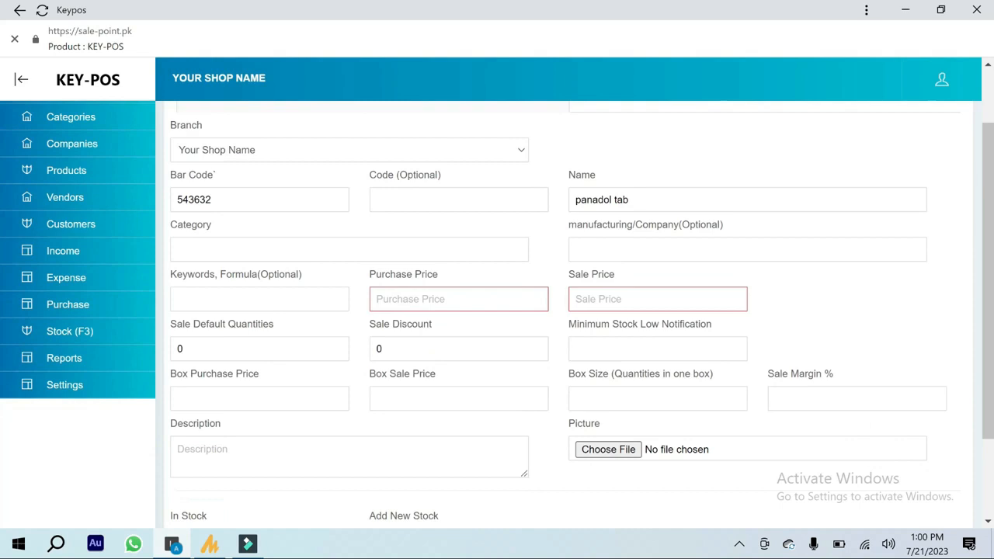
scroll(334, 344, "down", 1)
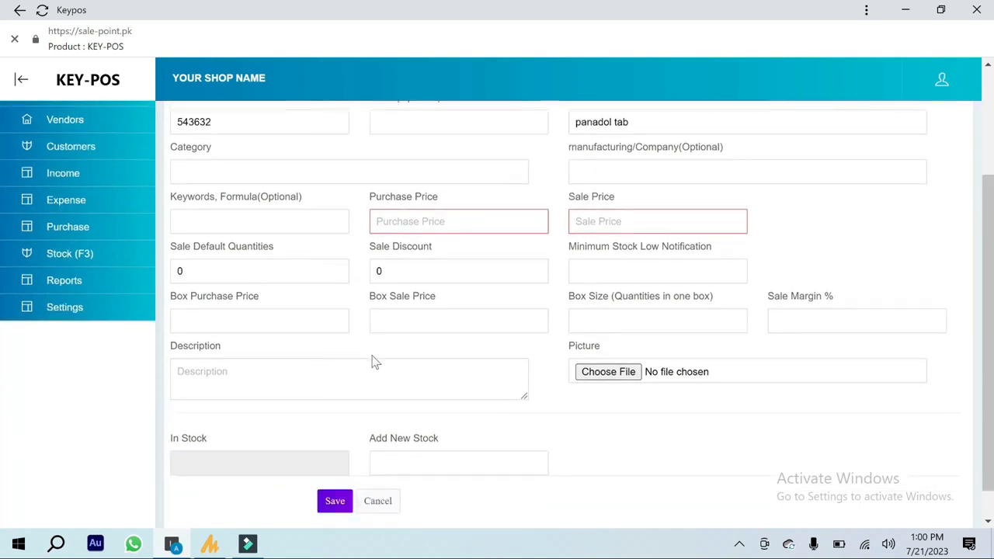
left_click(267, 221)
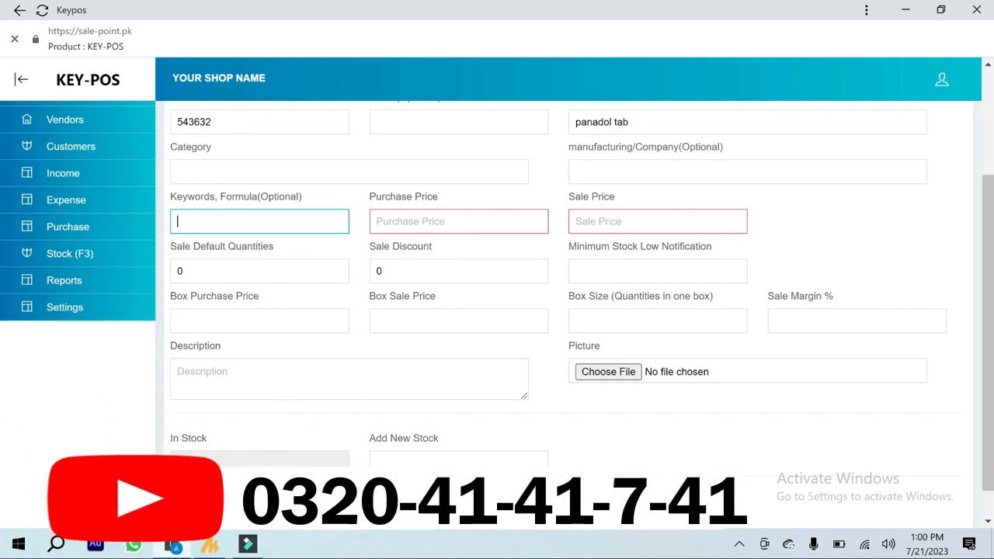
scroll(408, 361, "up", 1)
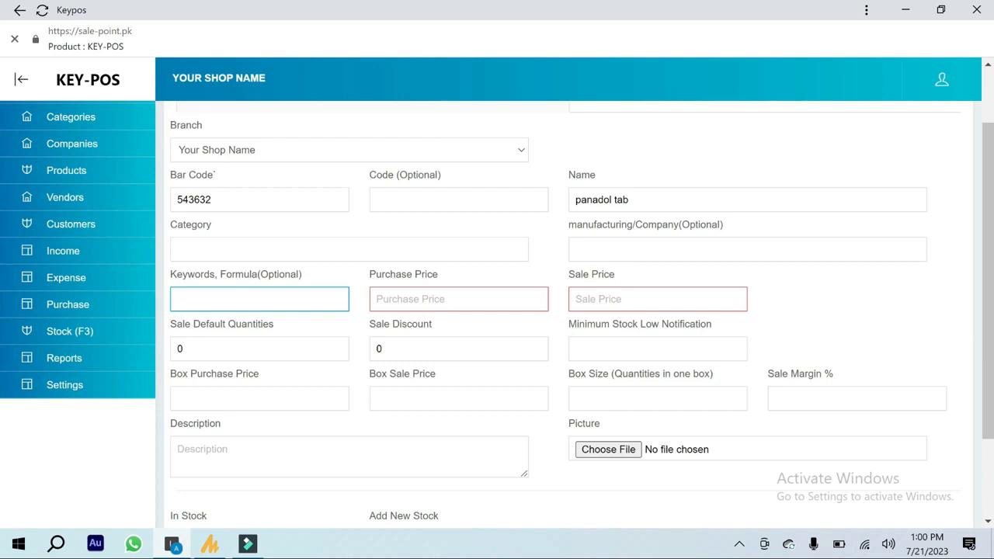
left_click(400, 299)
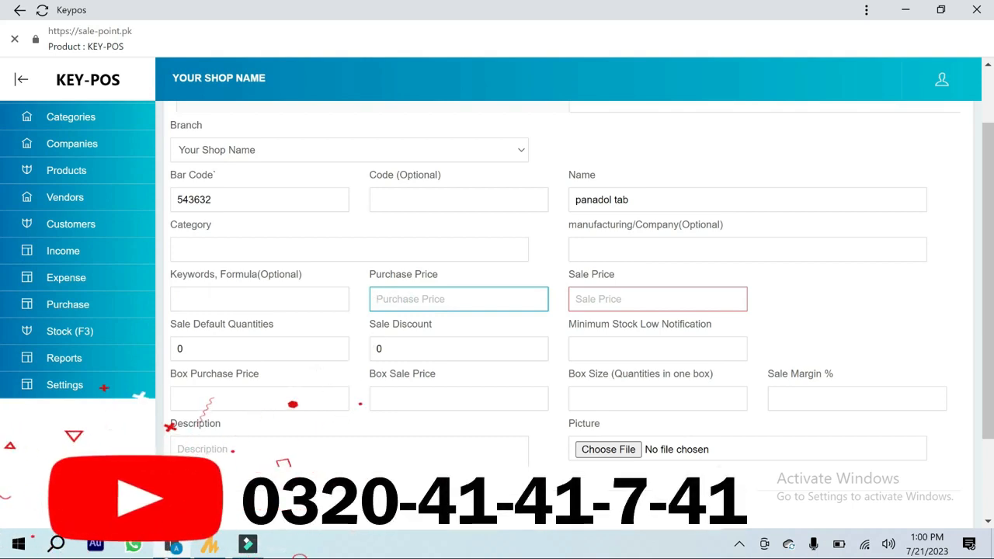
left_click(344, 396)
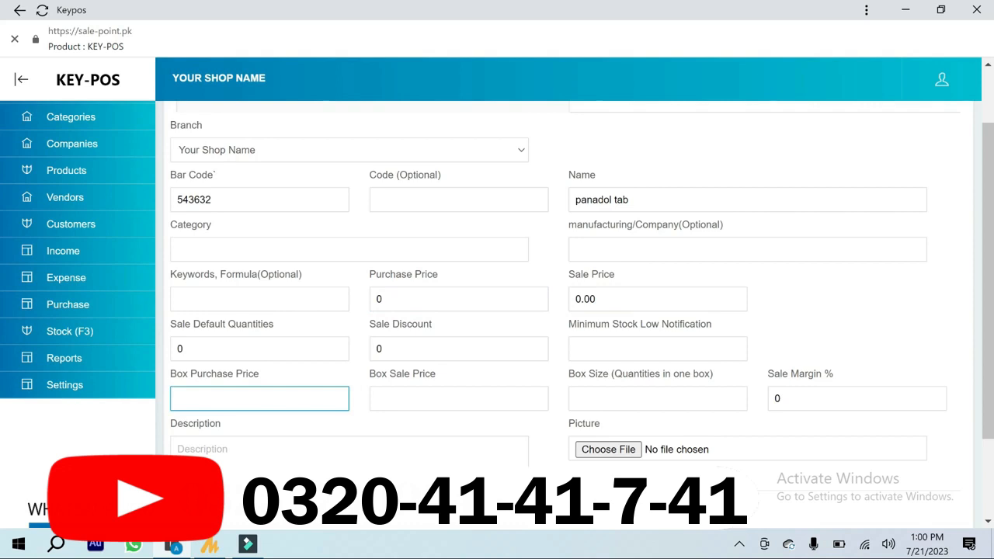
left_click(407, 299)
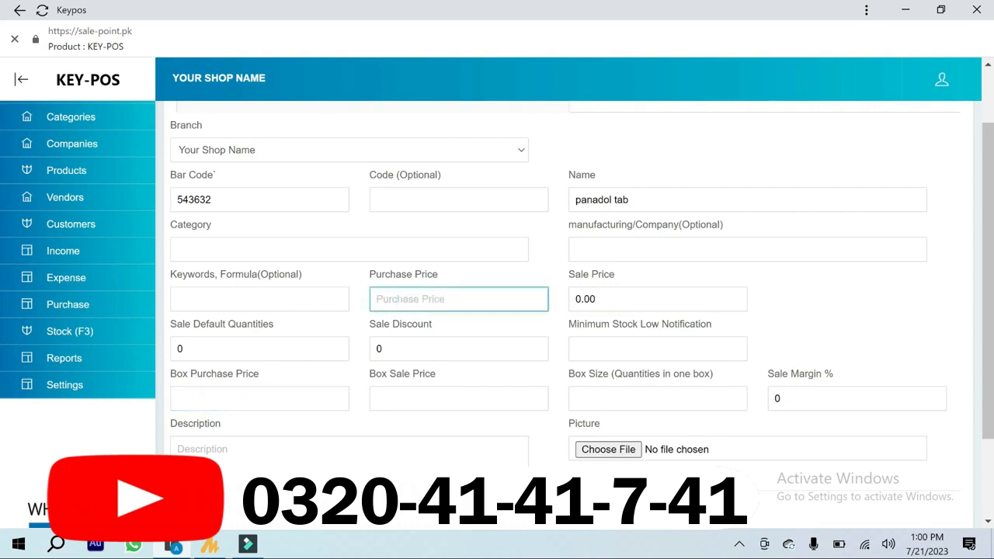
left_click(329, 394)
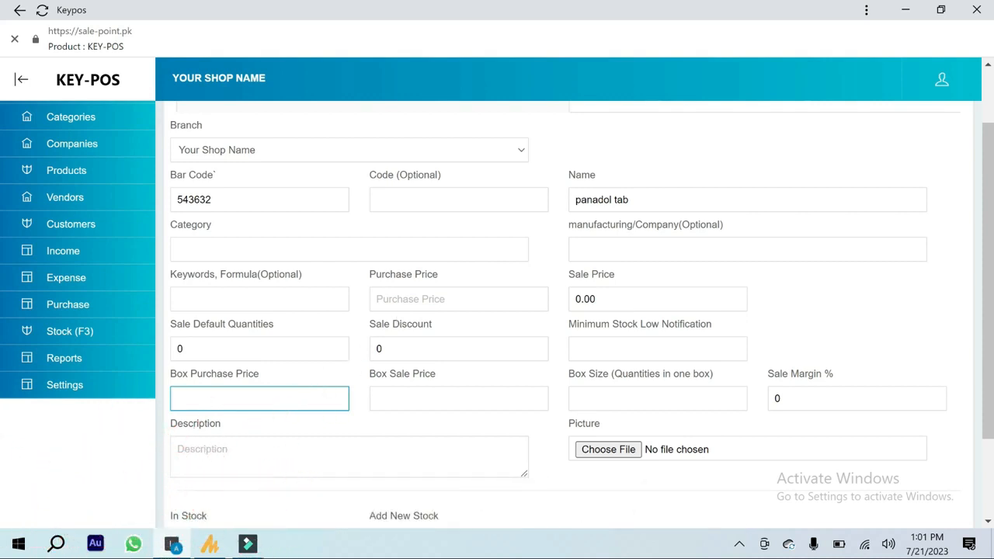
left_click(413, 398)
left_click(425, 301)
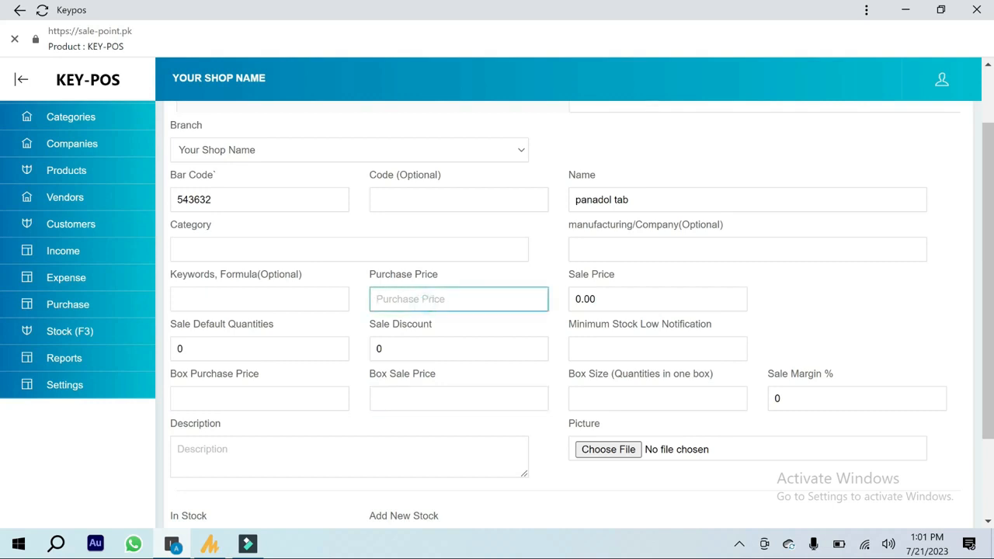
left_click(619, 302)
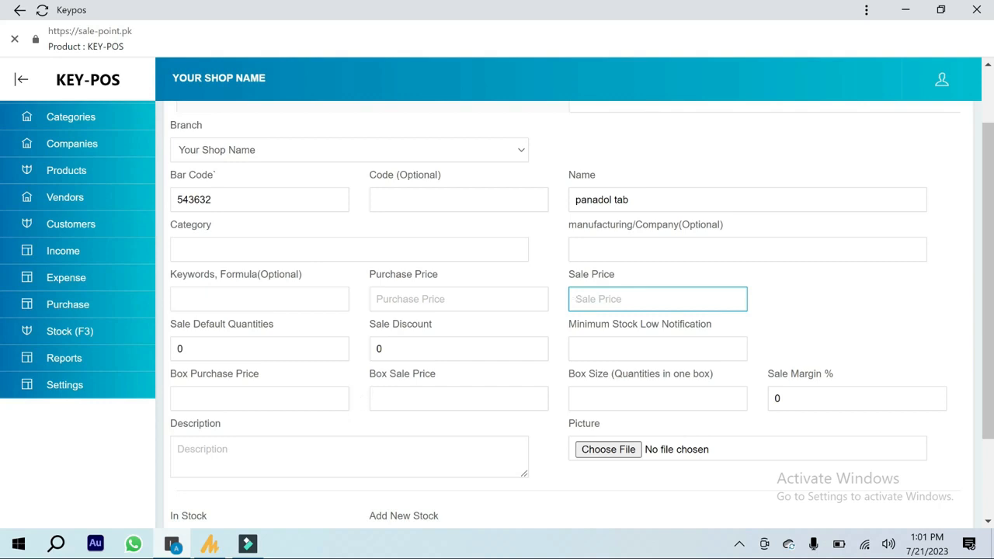
Set the box purchase price to 600, the box sale price to 650 and the box size to 200.
left_click(288, 399)
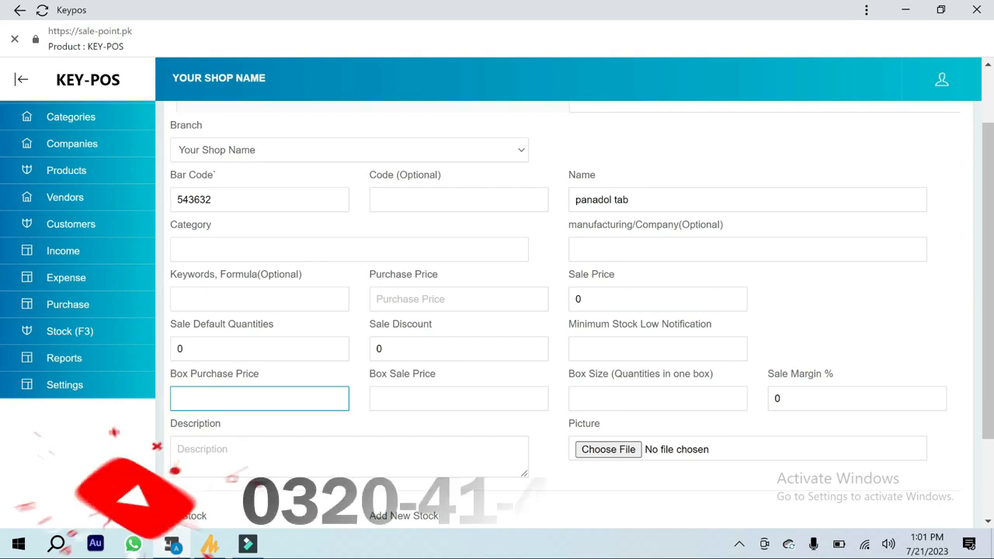
type("600")
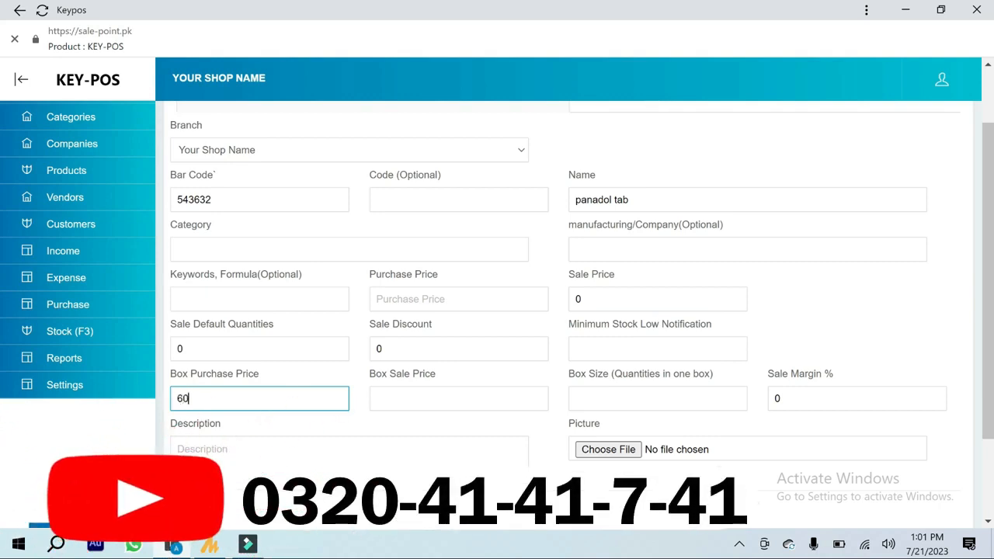
left_click(377, 398)
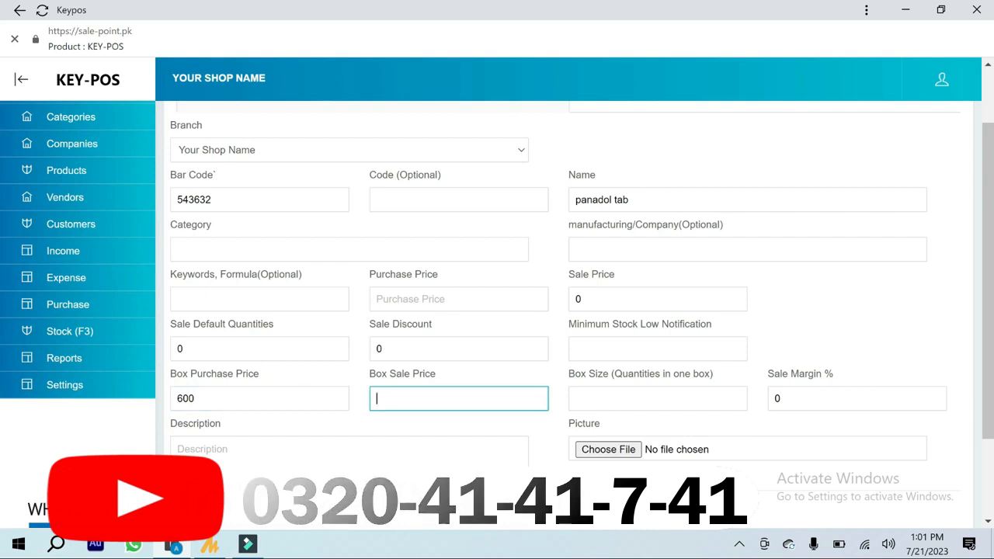
type("650")
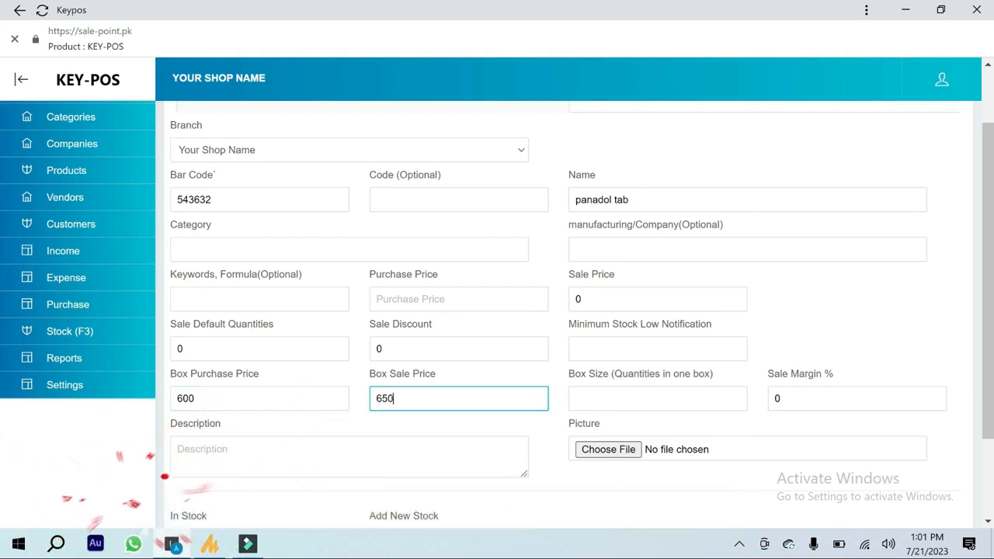
key("Tab")
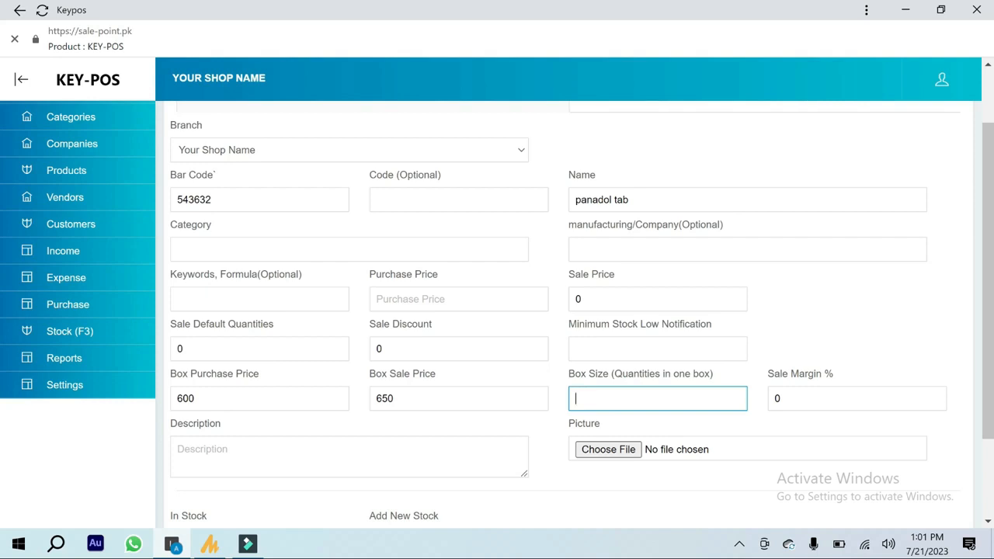
type("200")
Check the unit purchase price calculated from the box purchase price and box size.
left_click(520, 299)
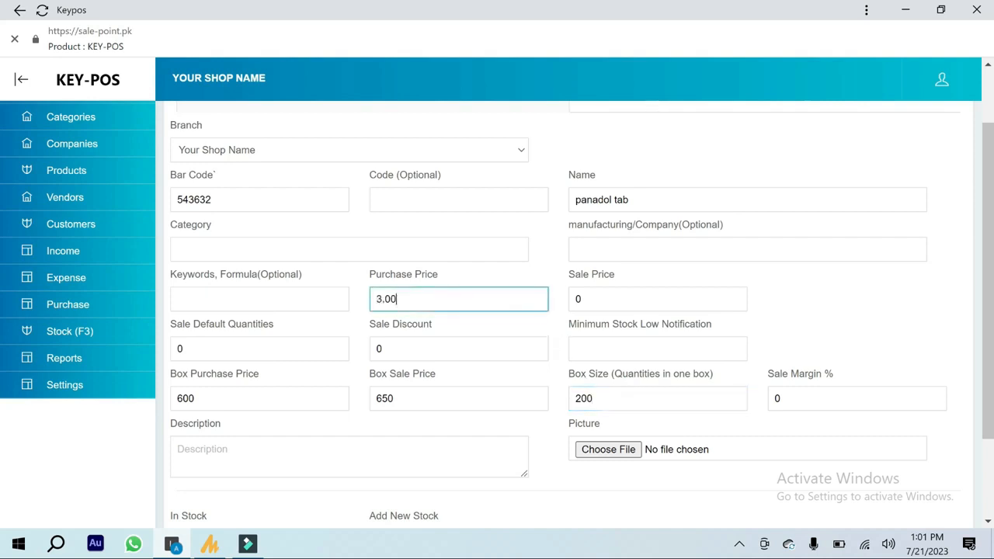
left_click_drag(409, 304, 392, 302)
left_click(423, 299)
left_click(407, 300)
double_click(407, 300)
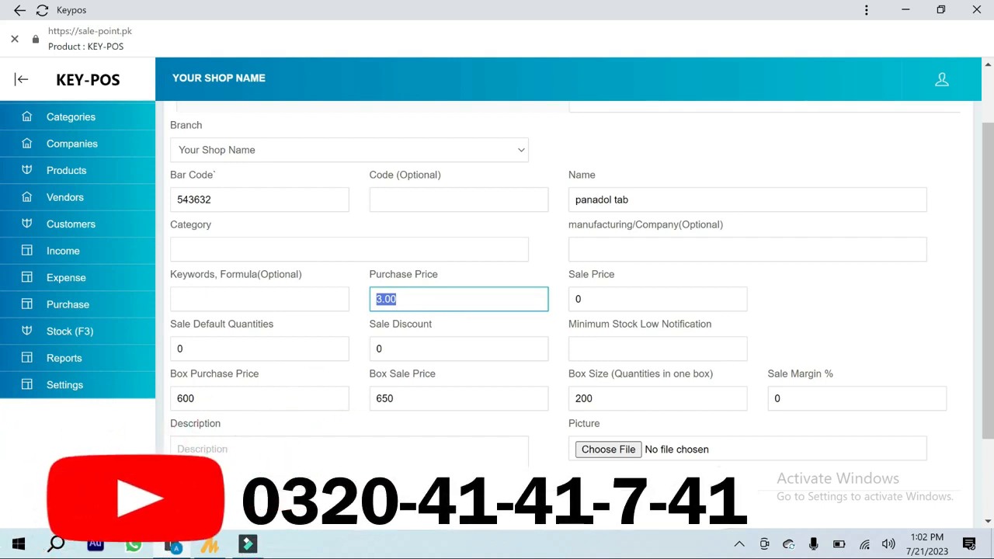
left_click(451, 299)
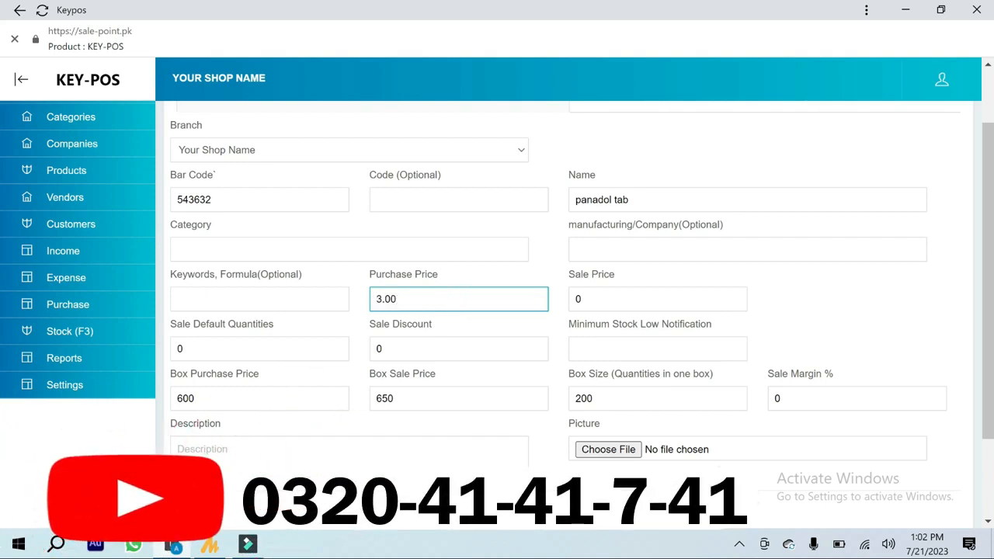
Set the product's unit purchase price to 3 and its unit sale price to 4.
left_click_drag(422, 299, 377, 299)
type("3")
key("Tab")
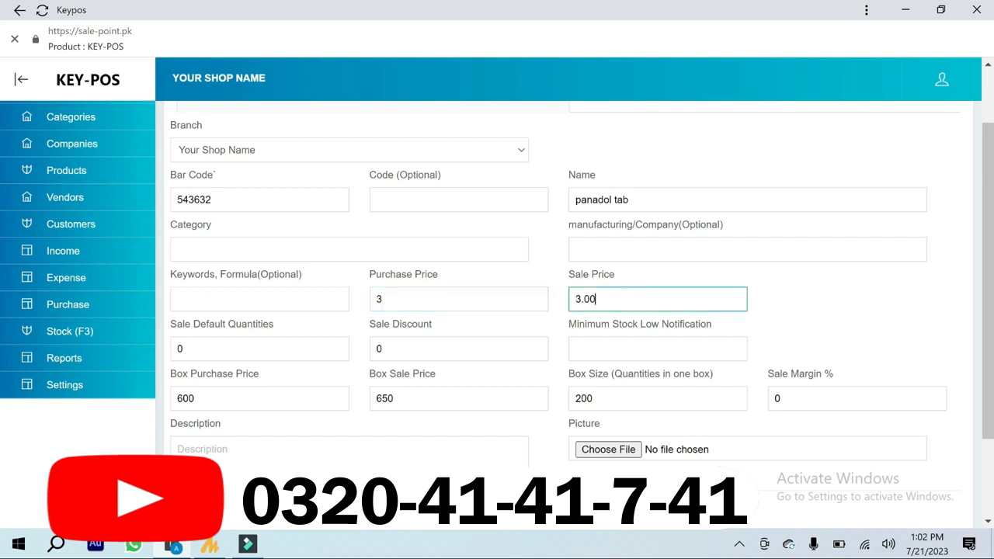
left_click_drag(598, 299, 573, 299)
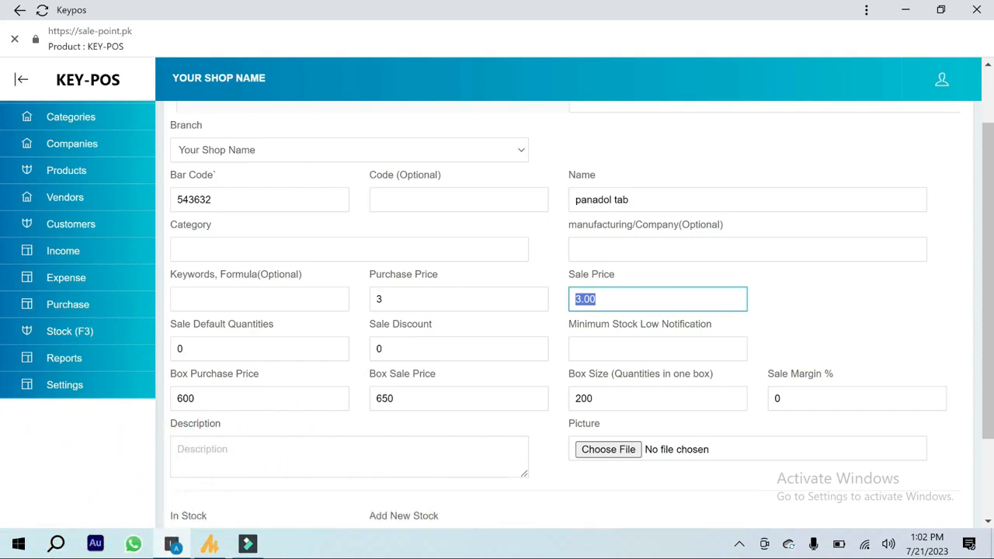
type("4")
left_click(577, 348)
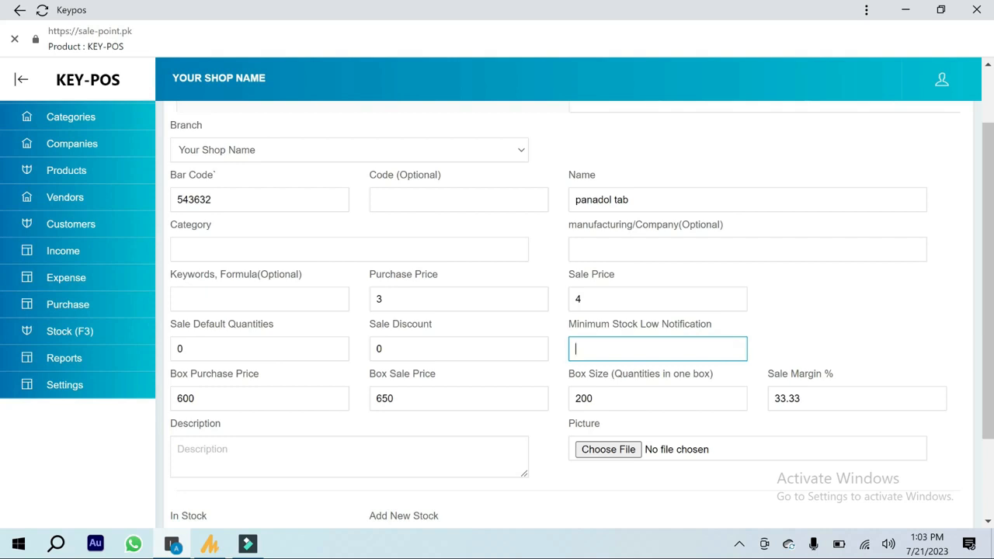
Enter draw1 as the product's description.
scroll(547, 376, "down", 2)
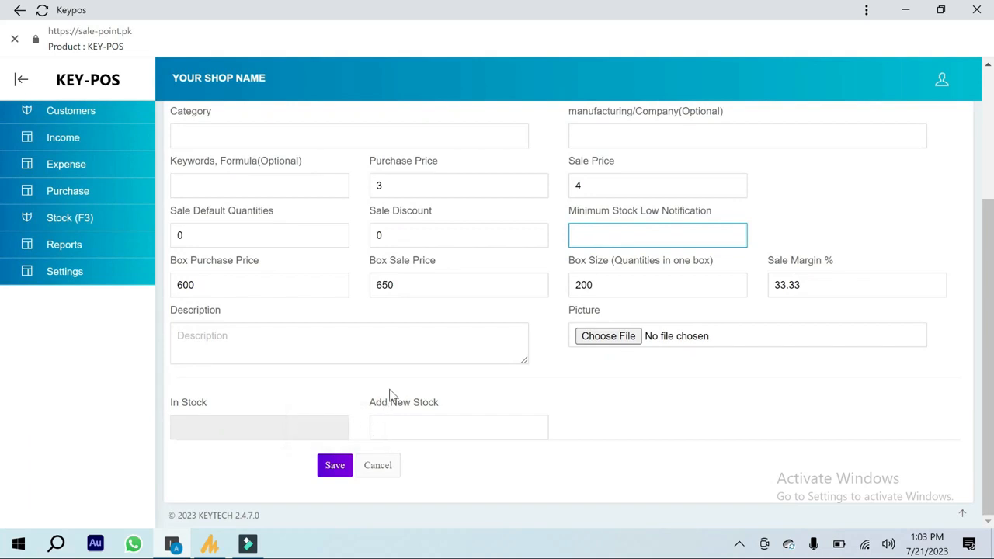
scroll(544, 311, "up", 1)
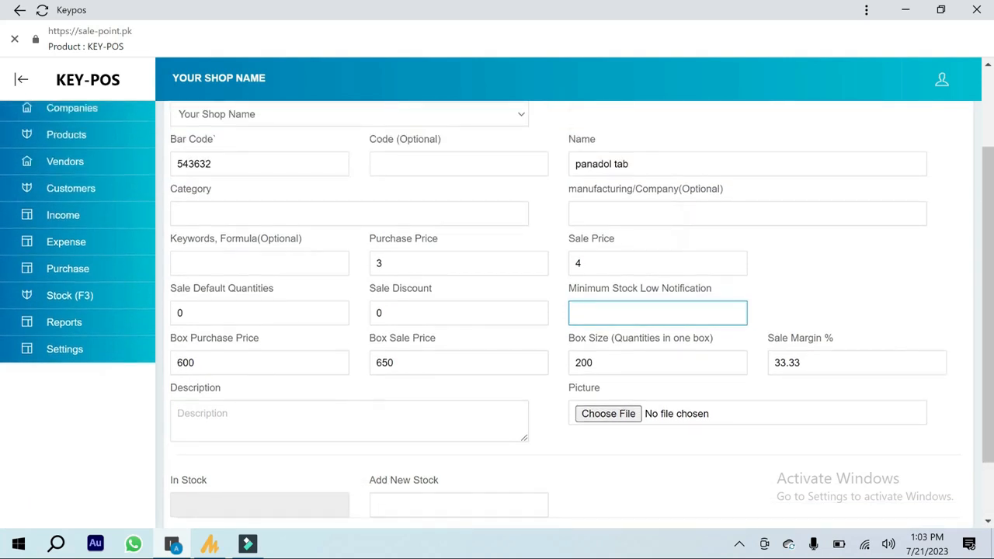
scroll(524, 365, "up", 1)
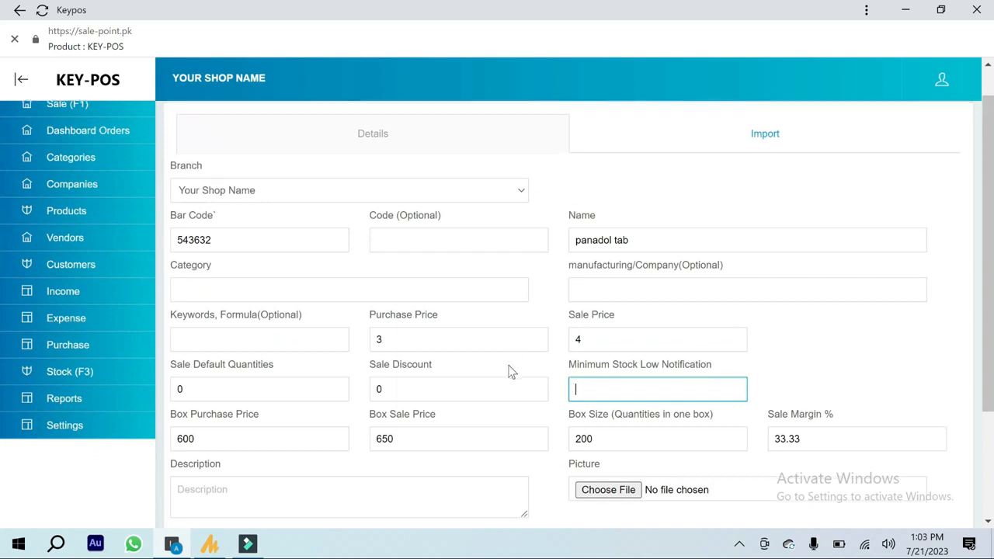
scroll(510, 370, "down", 1)
left_click(349, 421)
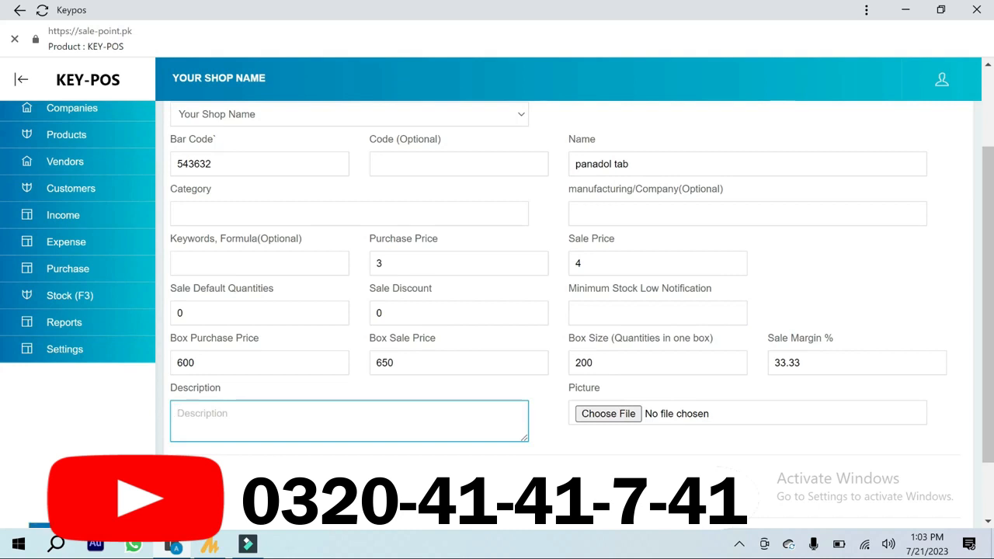
type("draw1")
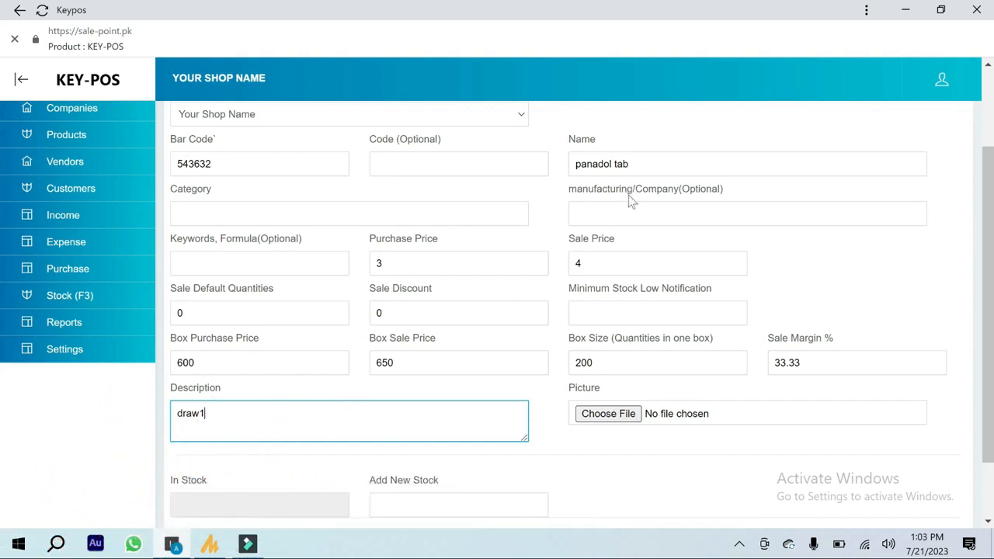
key("shift+Left")
key("shift+Left")
key("shift+Left")
key("shift+Left")
key("shift+Left")
Clear the box purchase price, box sale price and box size of the product.
scroll(497, 315, "down", 1)
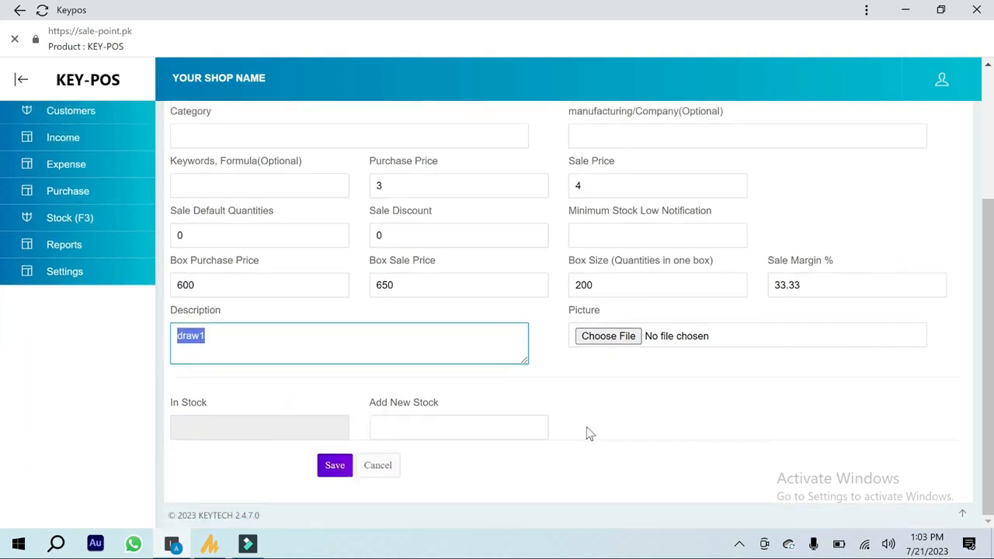
scroll(588, 432, "up", 1)
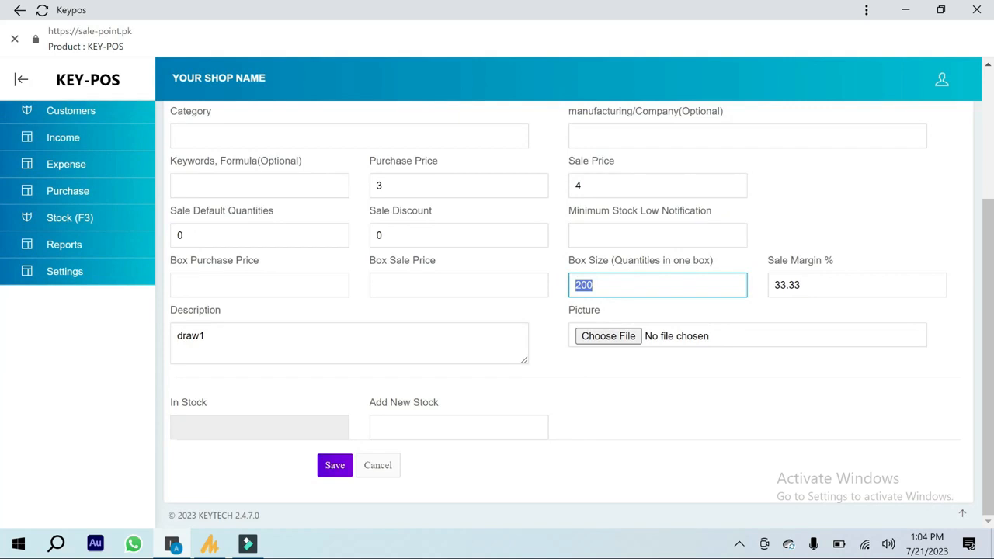
key("BackSpace")
Set the product's minimum stock low notification to 20.
scroll(599, 399, "up", 1)
left_click(393, 265)
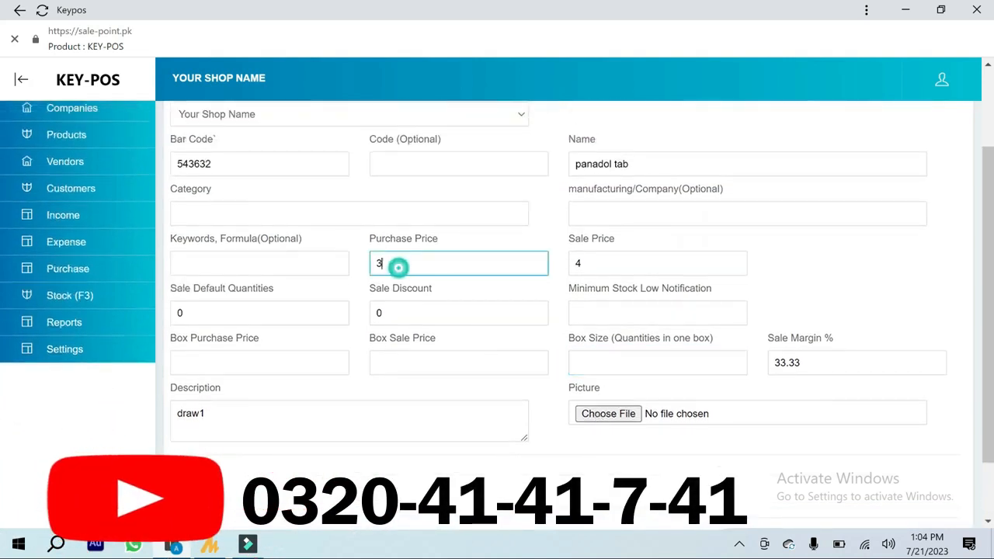
double_click(393, 265)
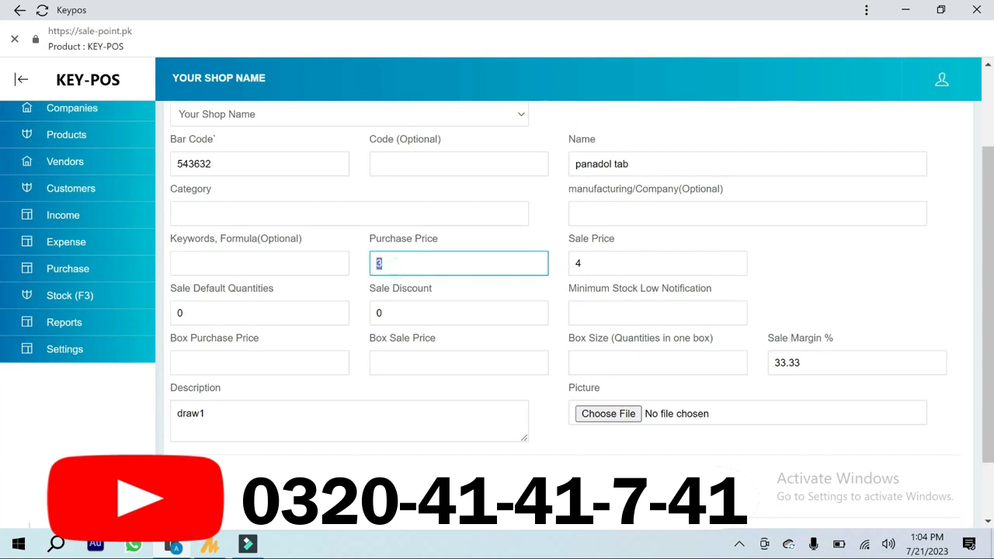
key("Tab")
scroll(526, 353, "down", 1)
left_click(622, 236)
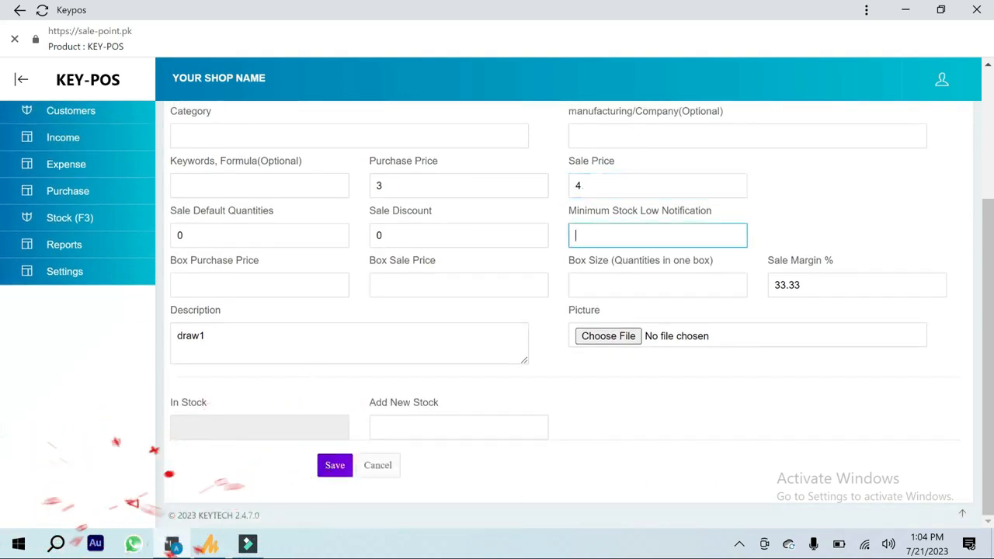
type("20")
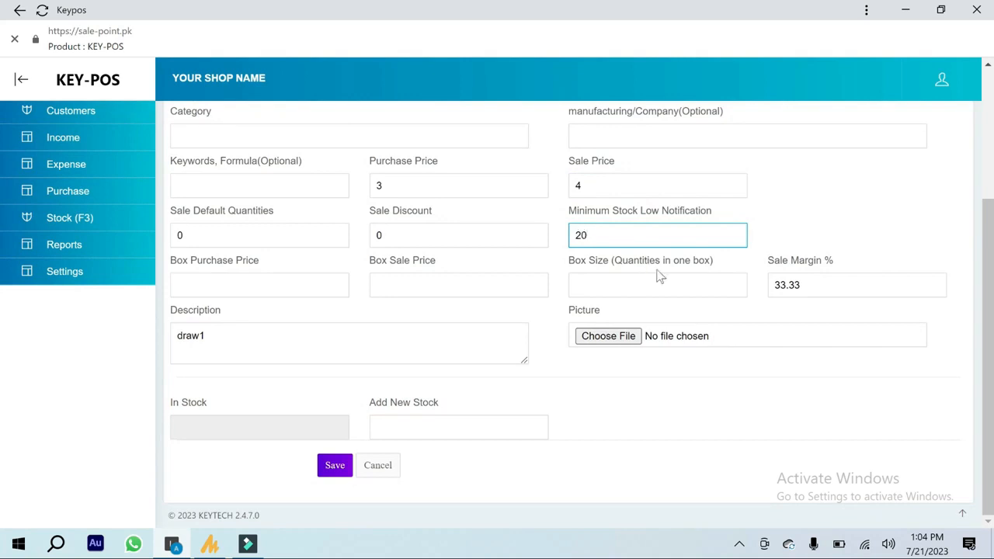
left_click_drag(208, 336, 175, 336)
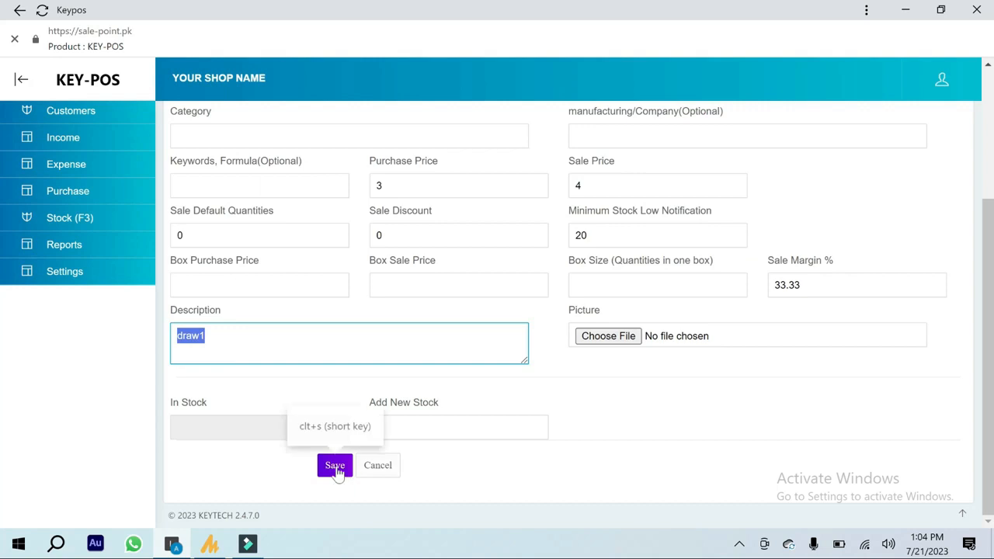